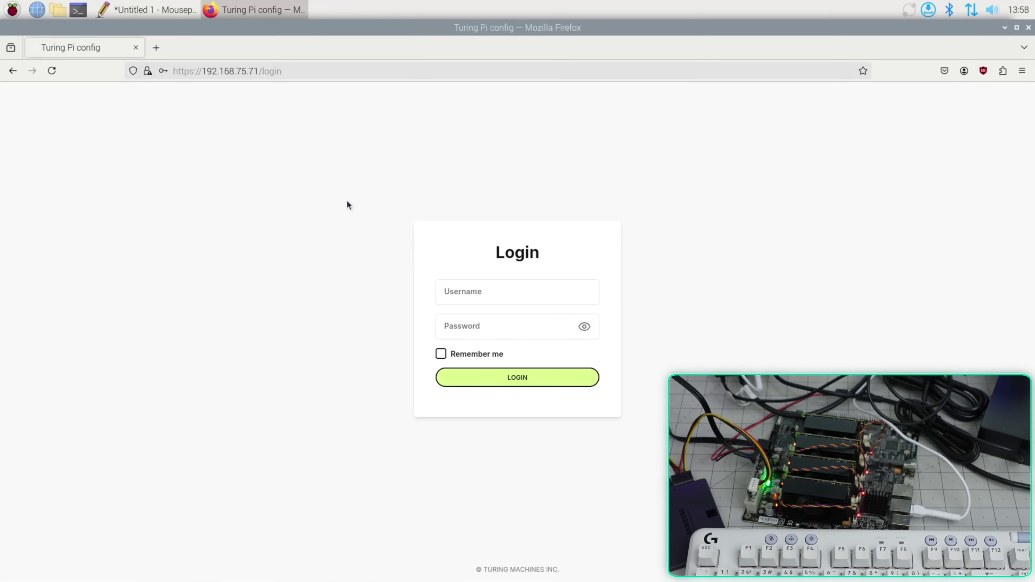
# Sign in to the Turing Pi BMC web UI with the root username and the account password
pyautogui.click(461, 291)
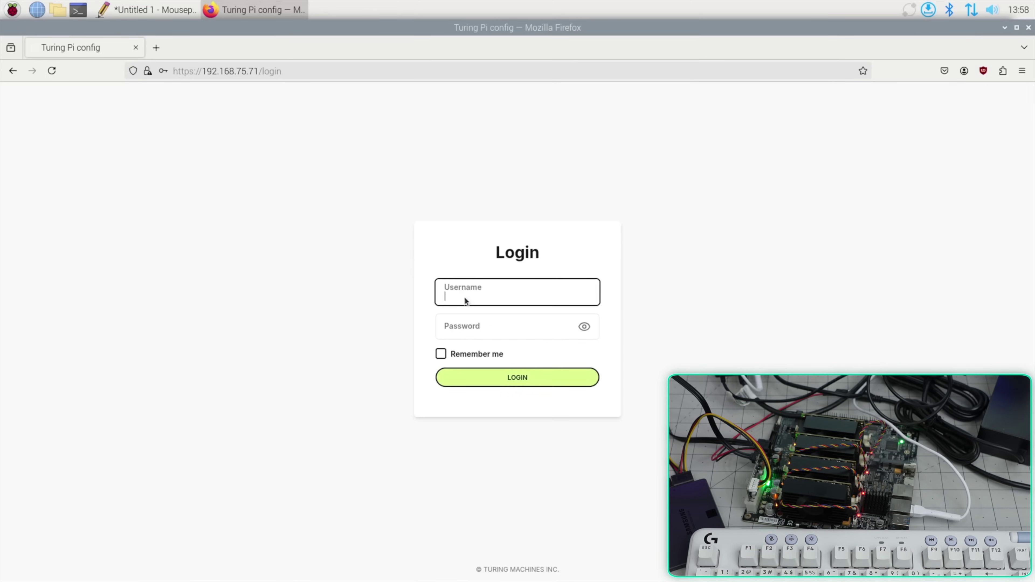
pyautogui.write('root')
pyautogui.press('Tab')
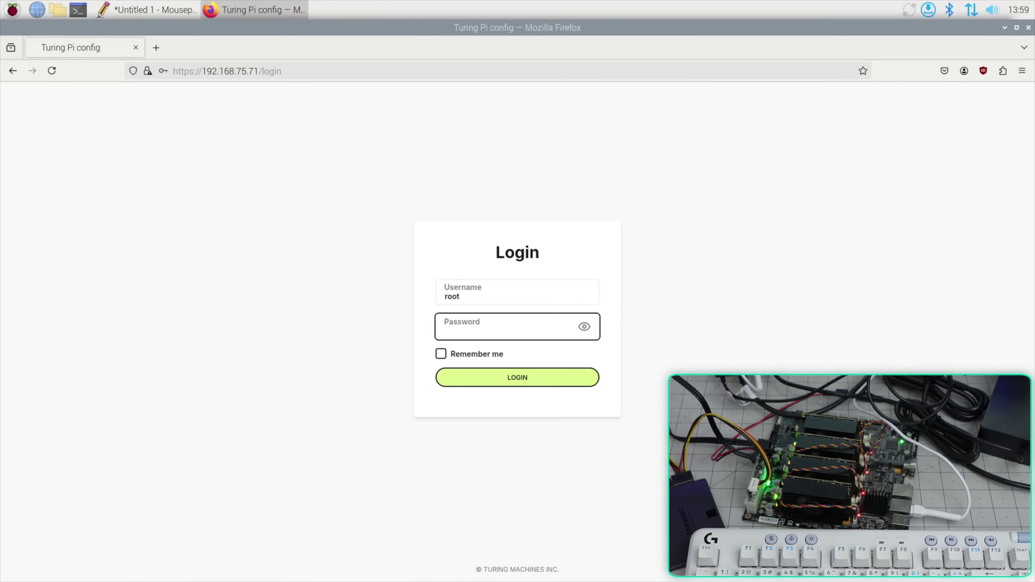
pyautogui.write('turing')
pyautogui.press('Return')
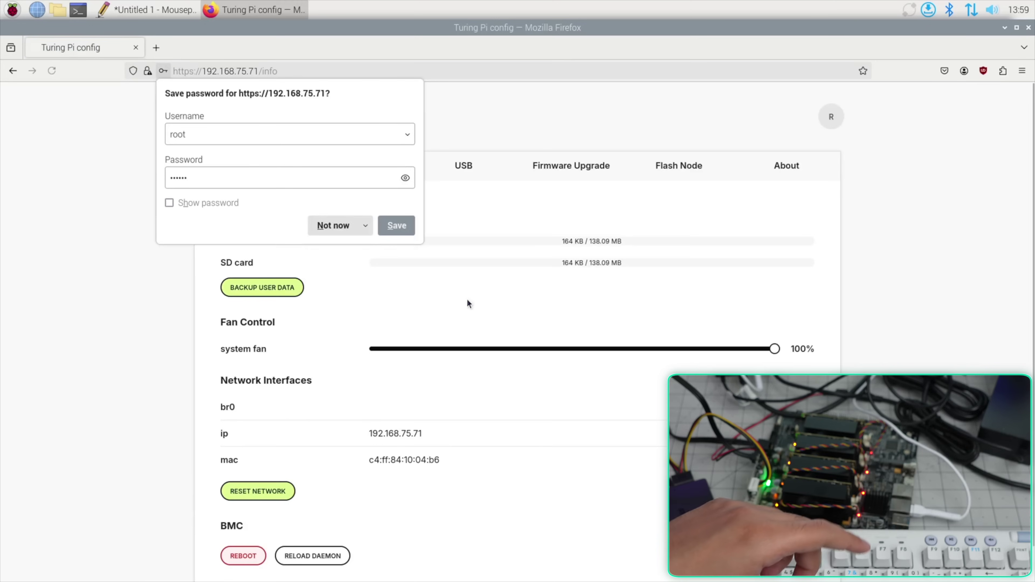
# Check the node list on the Flash Node page, then go to the BMC firmware upgrade page
pyautogui.click(666, 167)
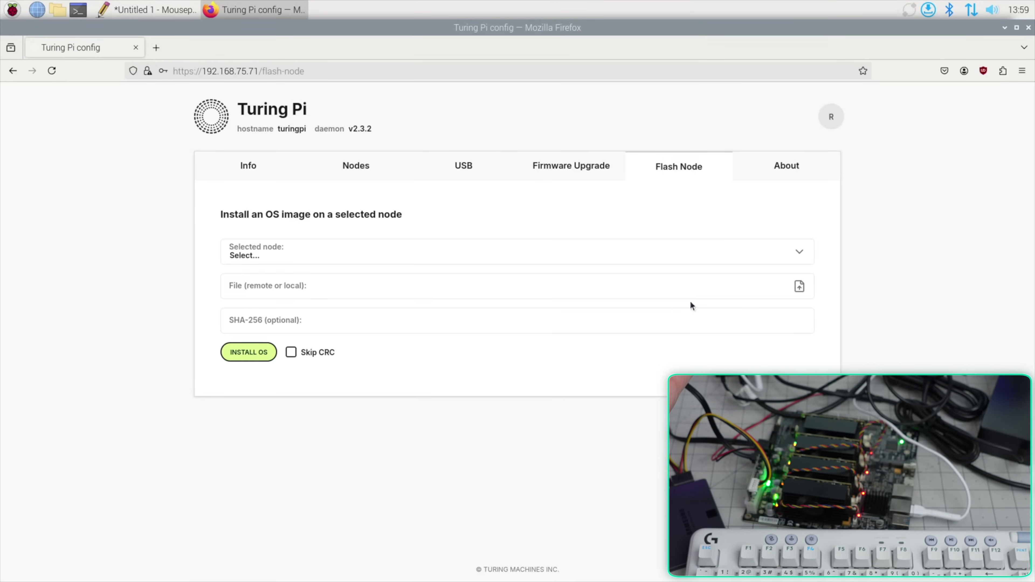
pyautogui.click(445, 256)
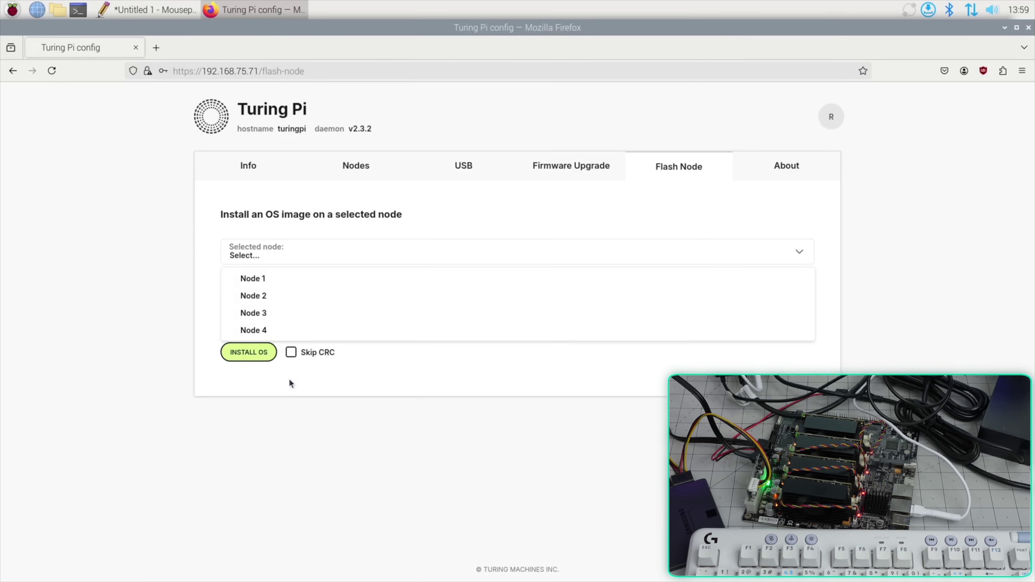
pyautogui.click(255, 366)
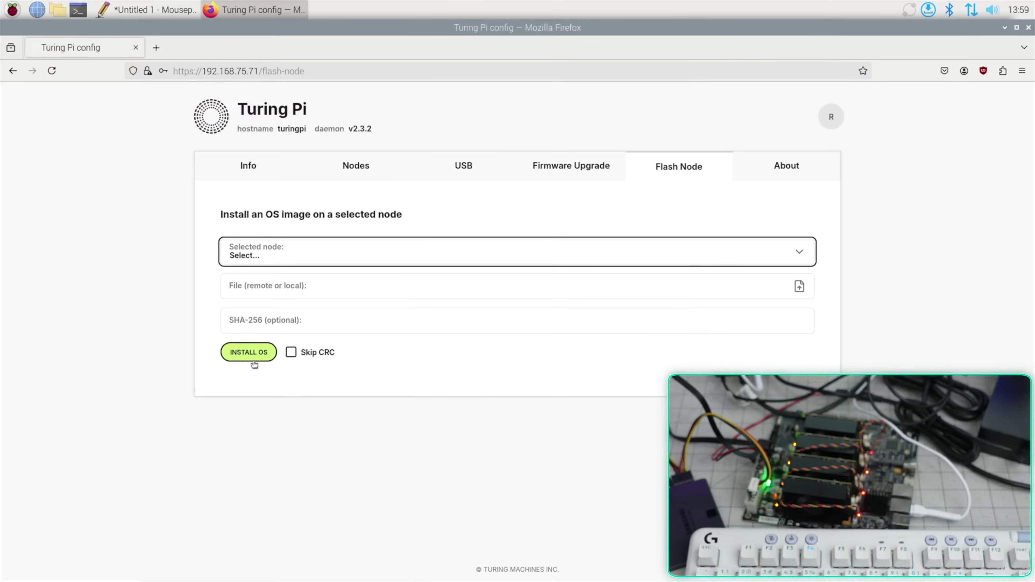
pyautogui.click(549, 167)
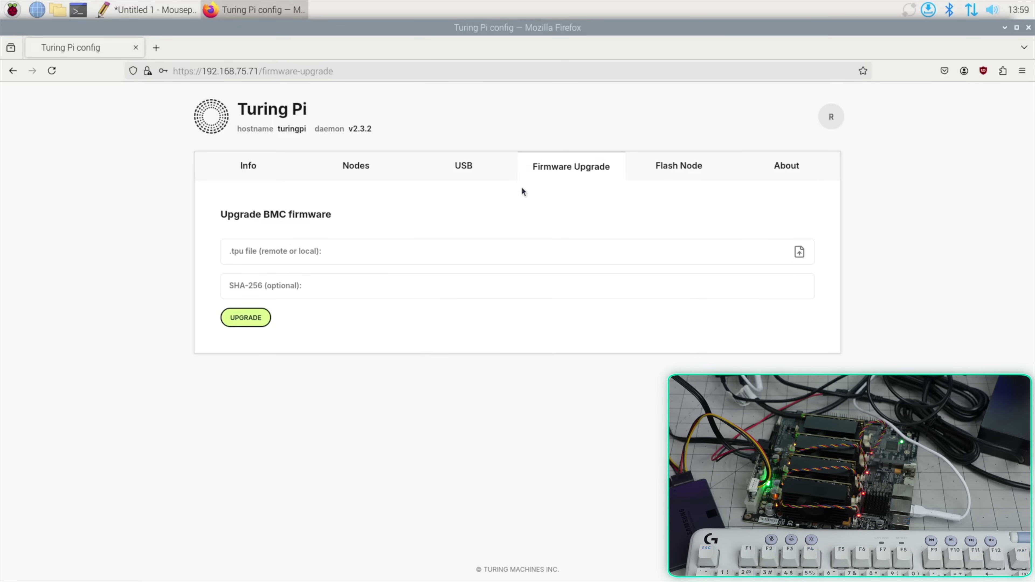
# On the Nodes page, name modules 1 and 2 Nginx and MongoDB, then go back to Info
pyautogui.click(357, 167)
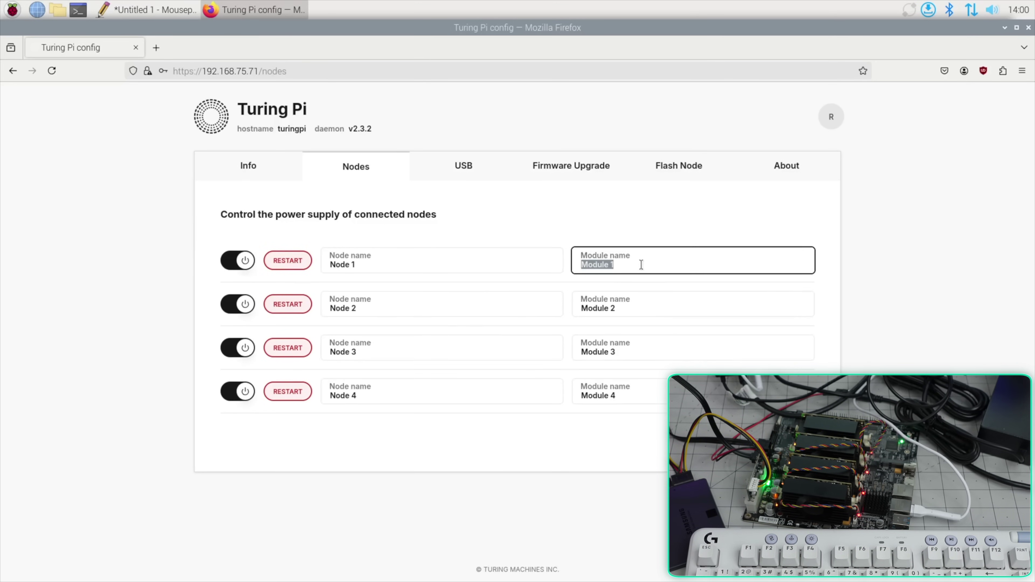
pyautogui.click(681, 311)
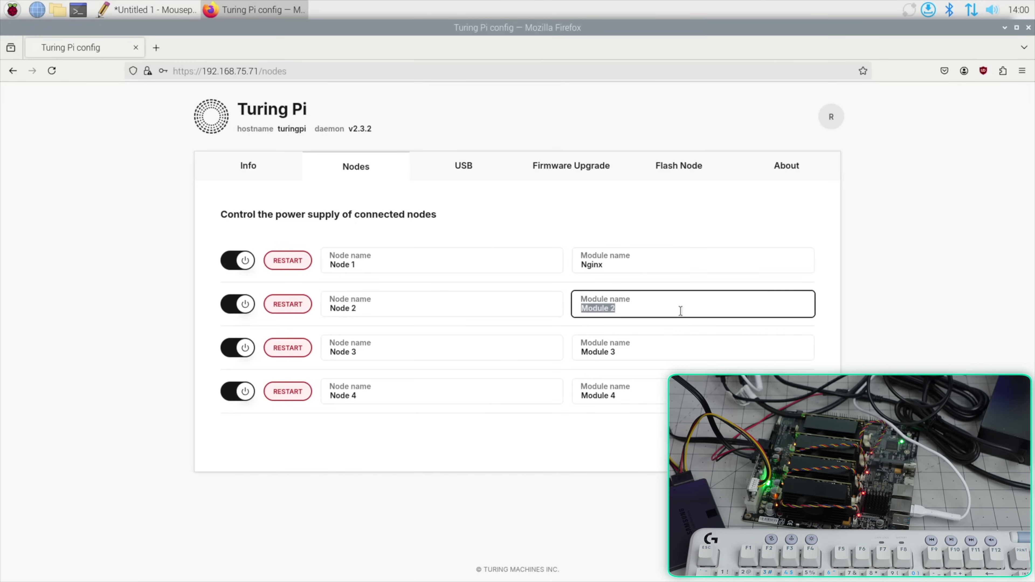
pyautogui.write('MongoDB')
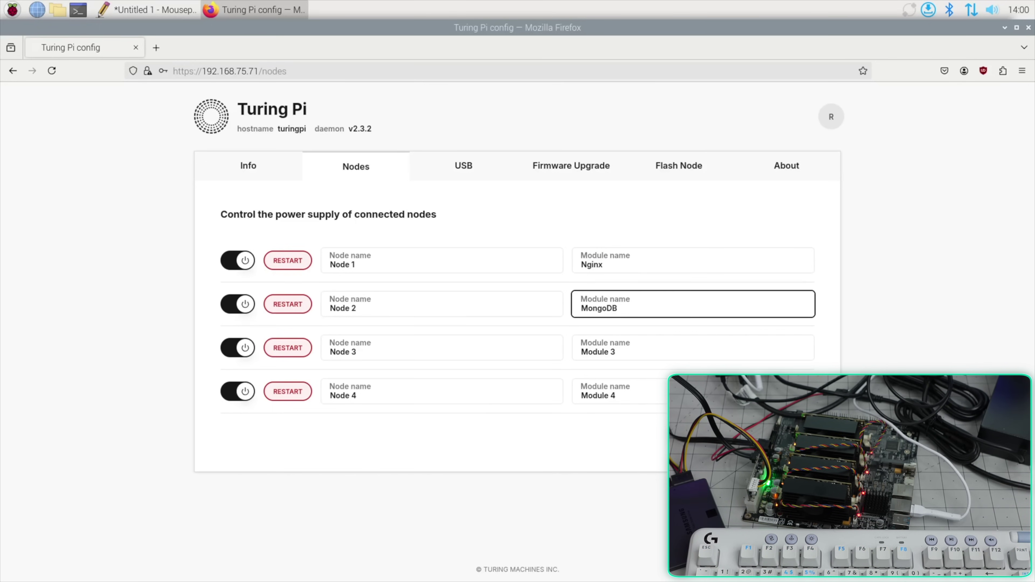
pyautogui.press('Return')
pyautogui.click(246, 177)
pyautogui.scroll(-1, 563, 310)
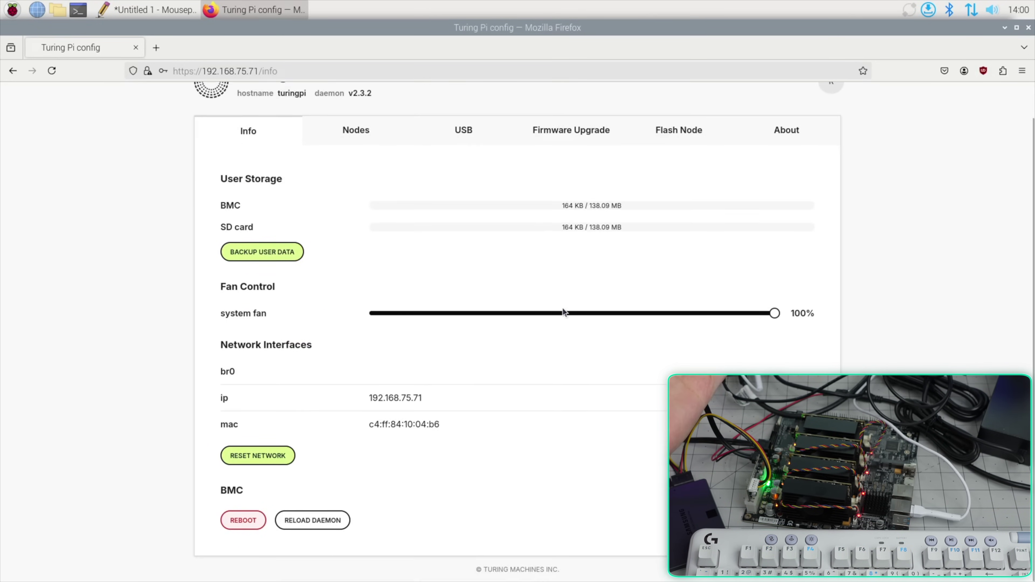
pyautogui.scroll(1, 562, 310)
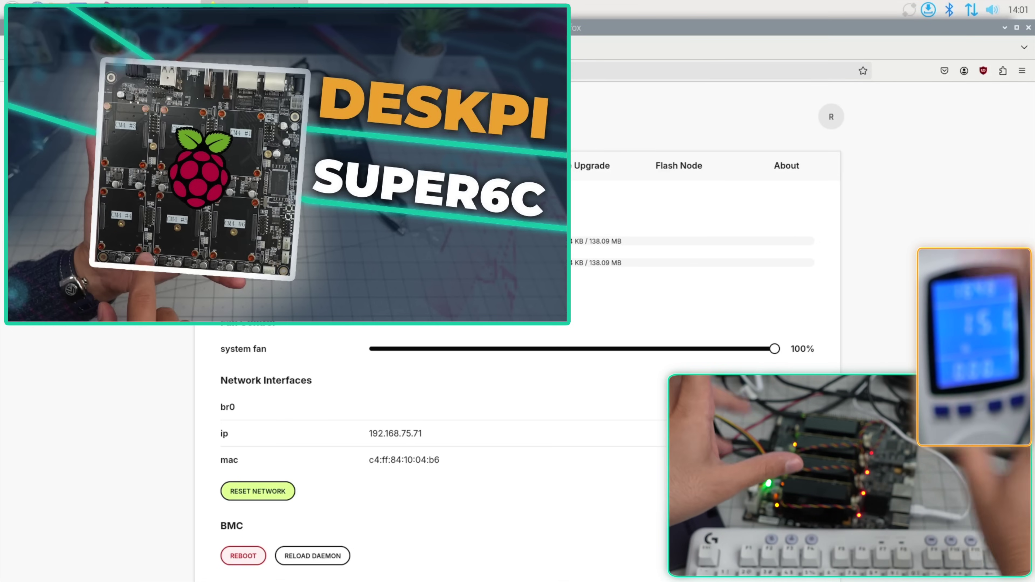
# Become root with sudo -i, show /etc/ansible/hosts, and ping all nodes with Ansible
pyautogui.write('sudo -i')
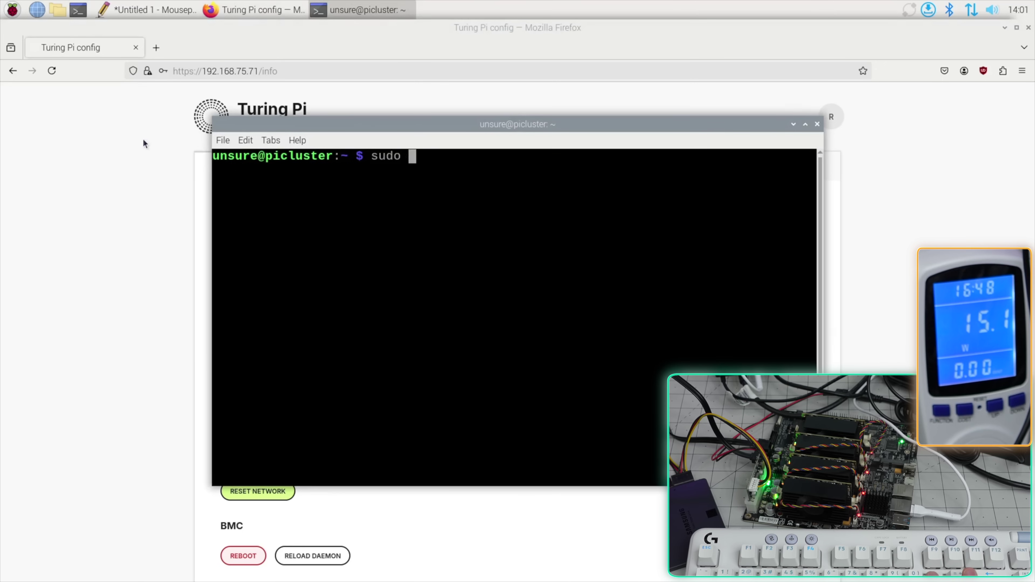
pyautogui.press('Return')
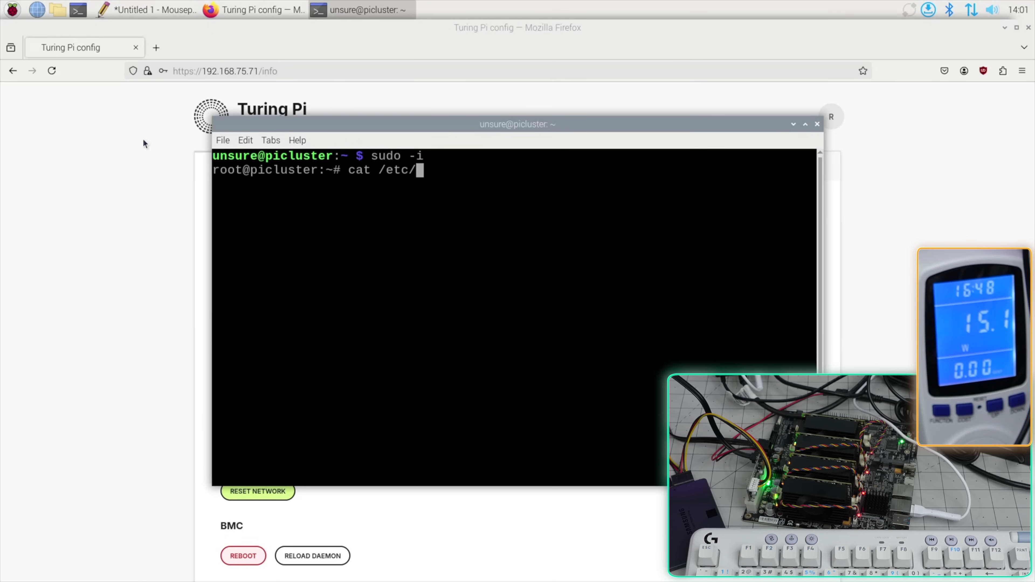
pyautogui.press('Return')
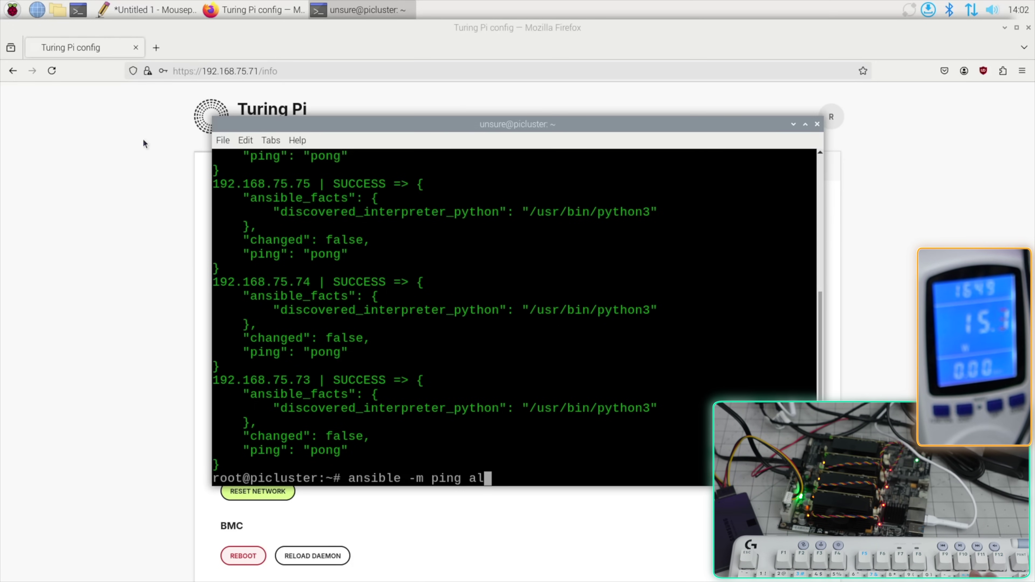
pyautogui.press('BackSpace')
pyautogui.press('BackSpace')
pyautogui.press('BackSpace')
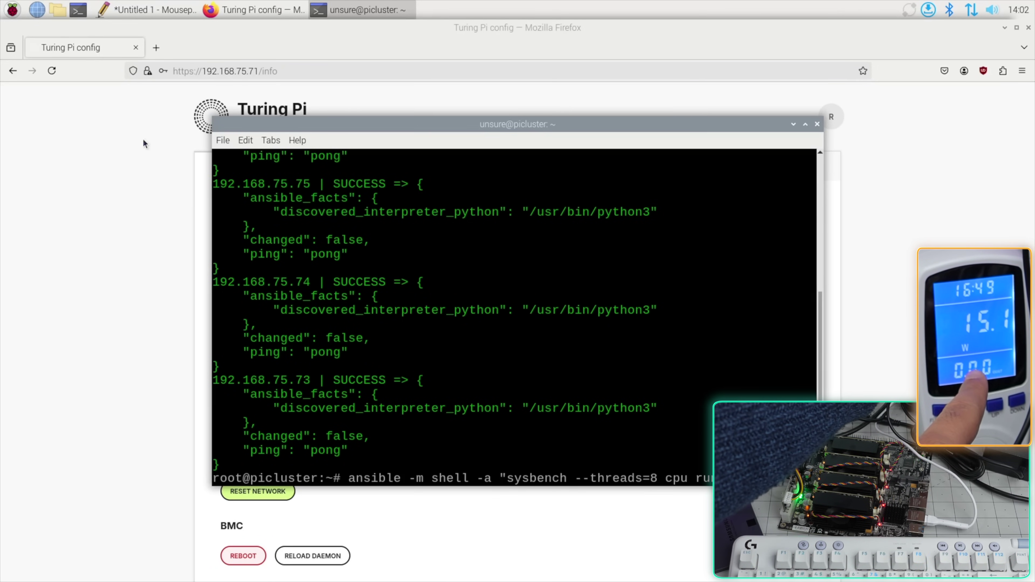
# Run the sysbench CPU benchmark on every node through Ansible and scroll through the output
pyautogui.press('Return')
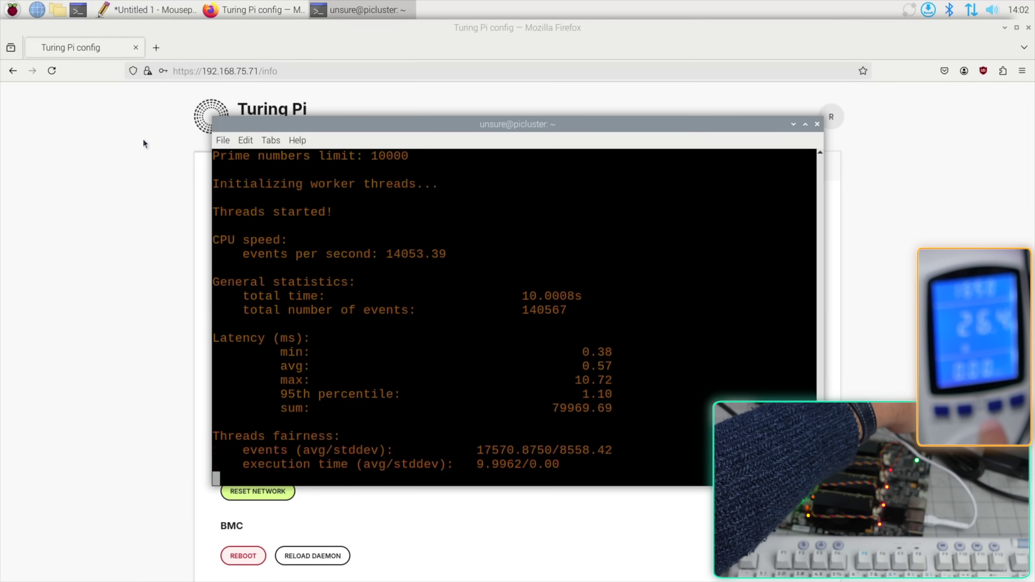
pyautogui.scroll(10, 332, 359)
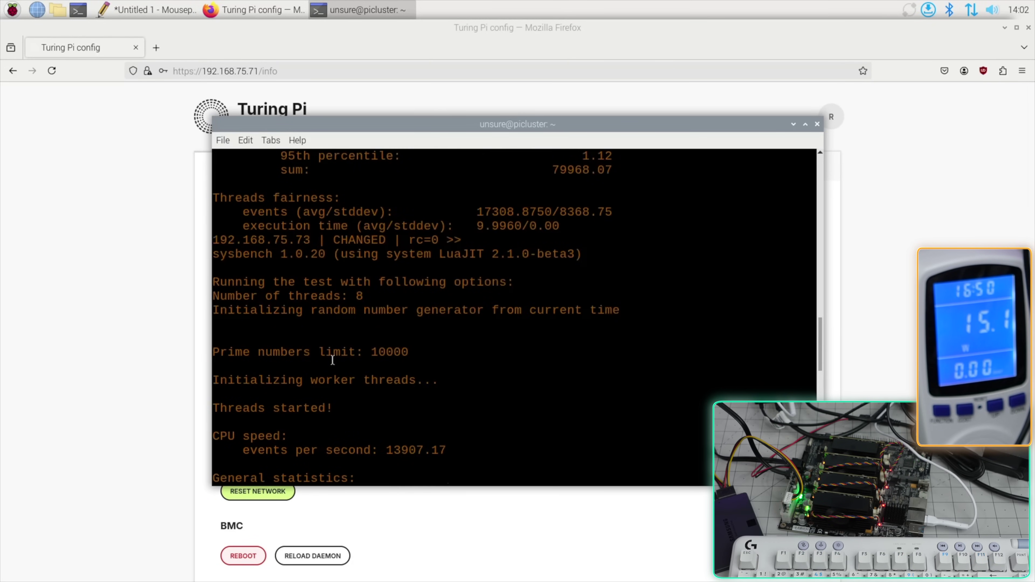
pyautogui.scroll(15, 332, 359)
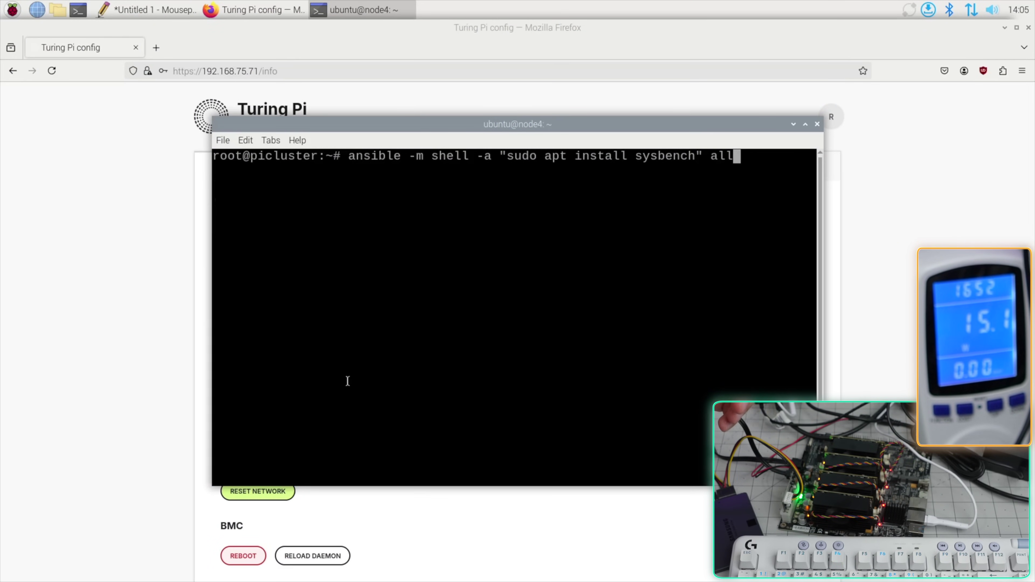
# Rerun the 8-thread sysbench benchmark and compare node results, highlighting 13882.95 events/s
pyautogui.press('Up')
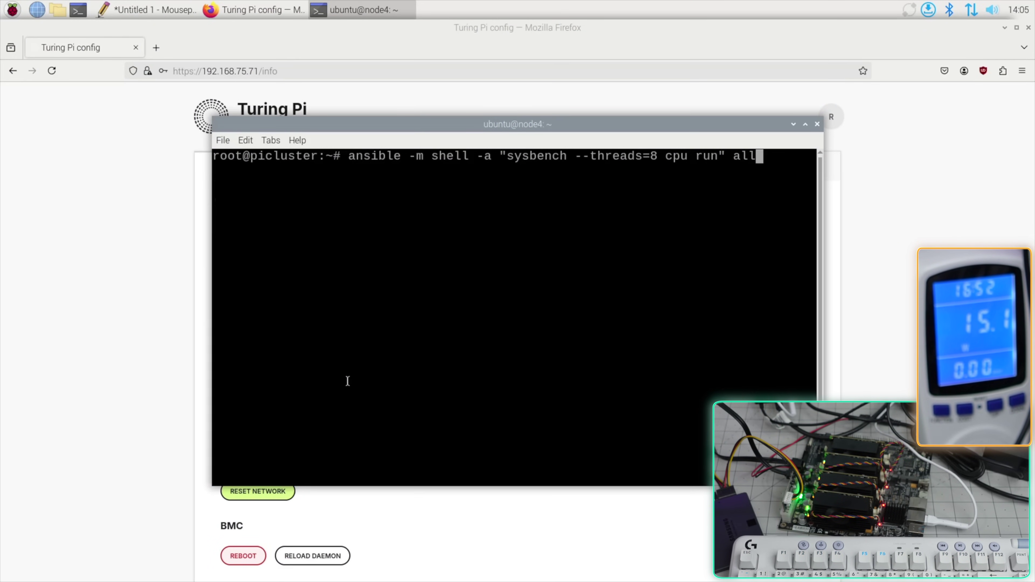
pyautogui.press('Return')
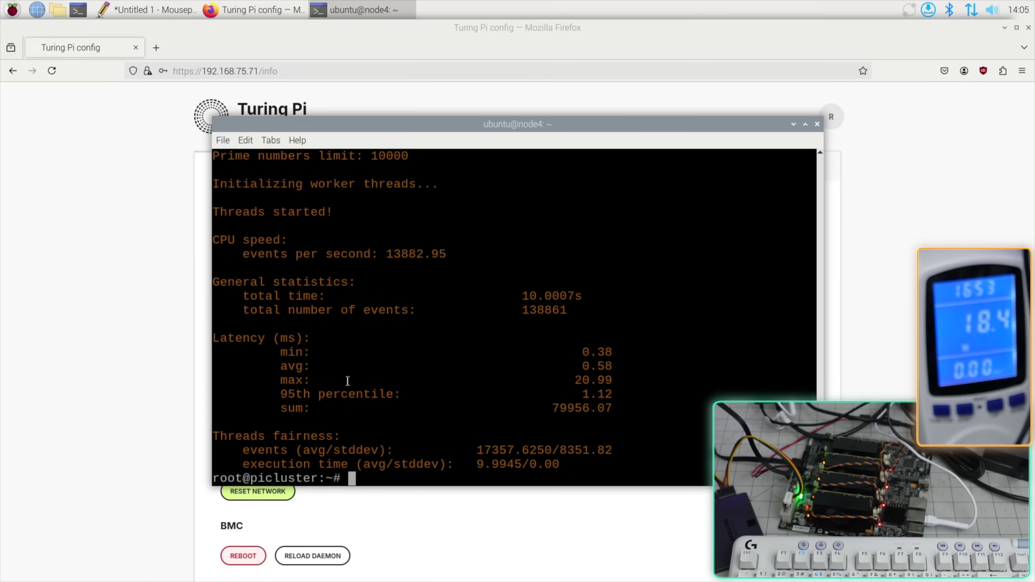
pyautogui.doubleClick(392, 257)
pyautogui.scroll(3, 429, 304)
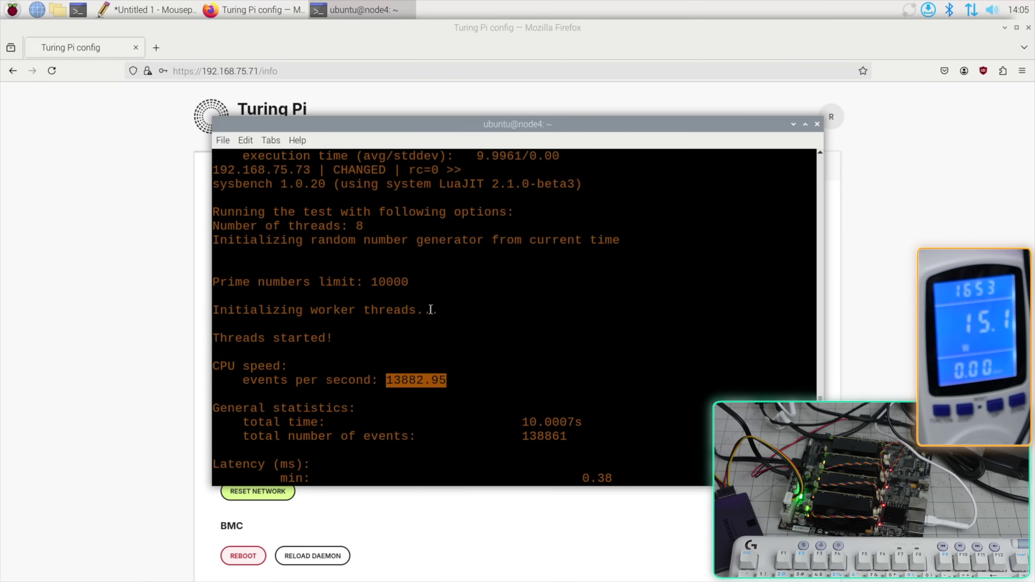
pyautogui.scroll(7, 430, 310)
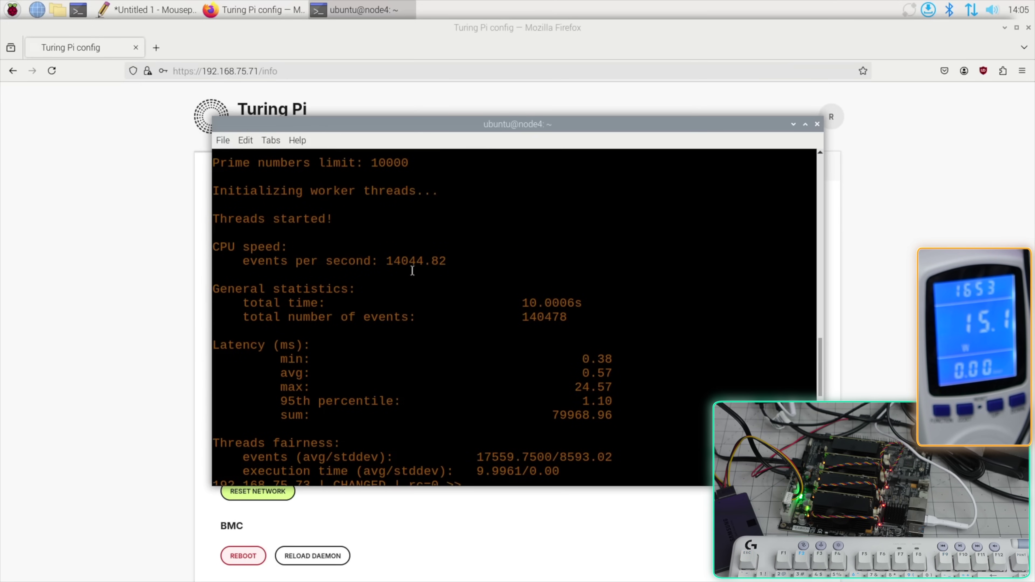
pyautogui.scroll(20, 412, 256)
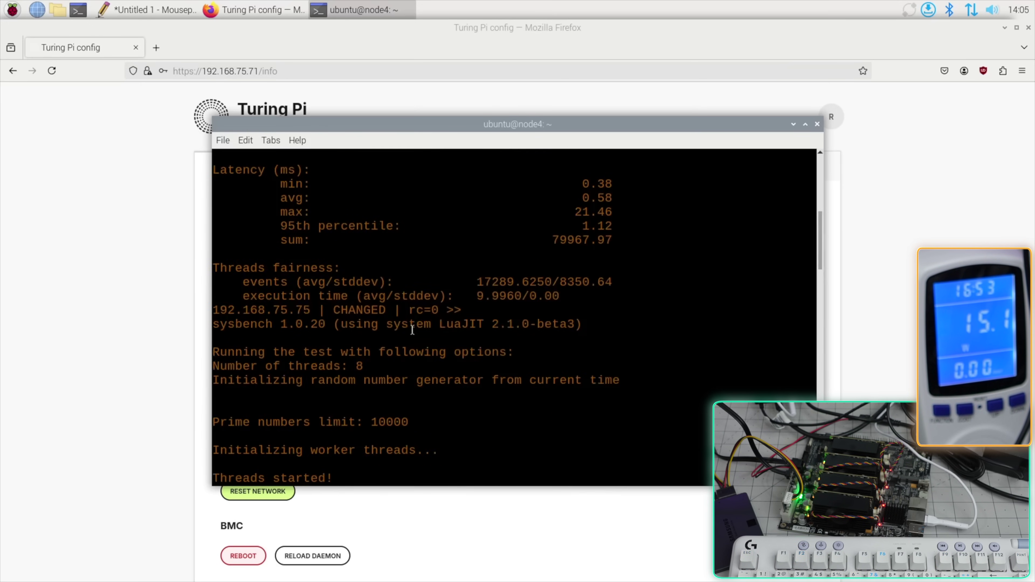
pyautogui.scroll(3, 412, 331)
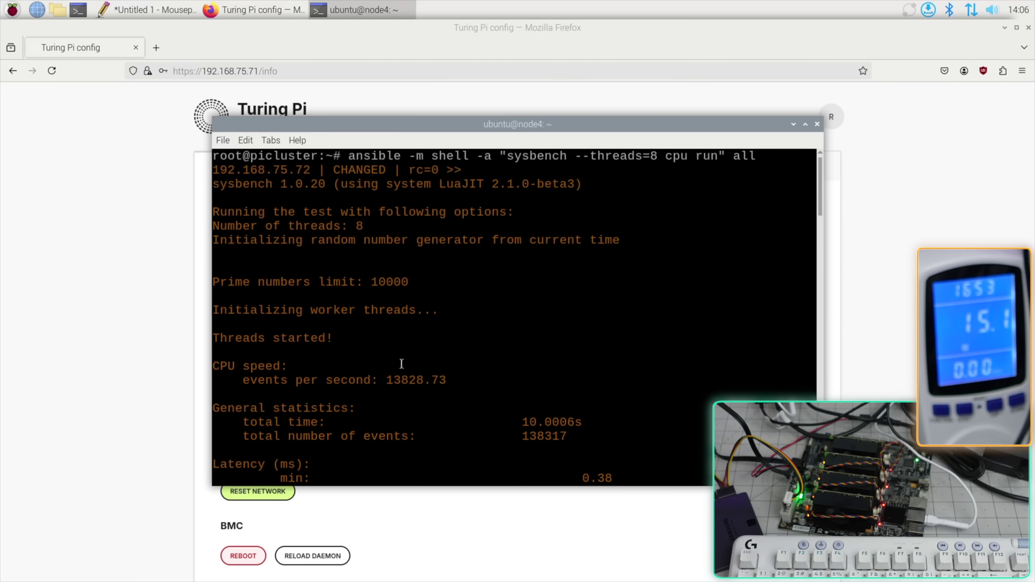
pyautogui.press('Up')
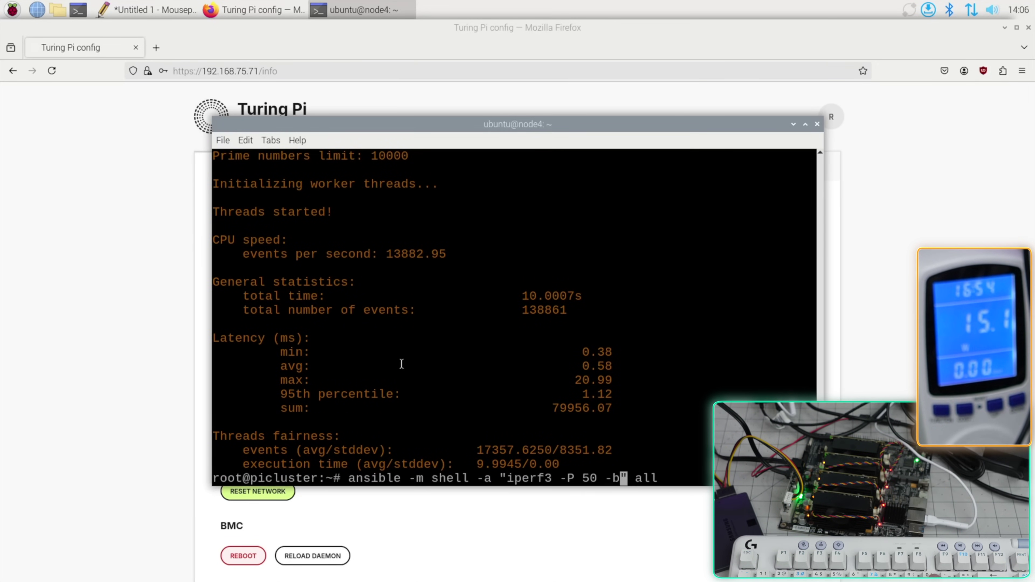
# Run a bidirectional 50-stream iperf3 test from all nodes to 172.16.1.1, then open another terminal
pyautogui.write('c 172.16.1.1')
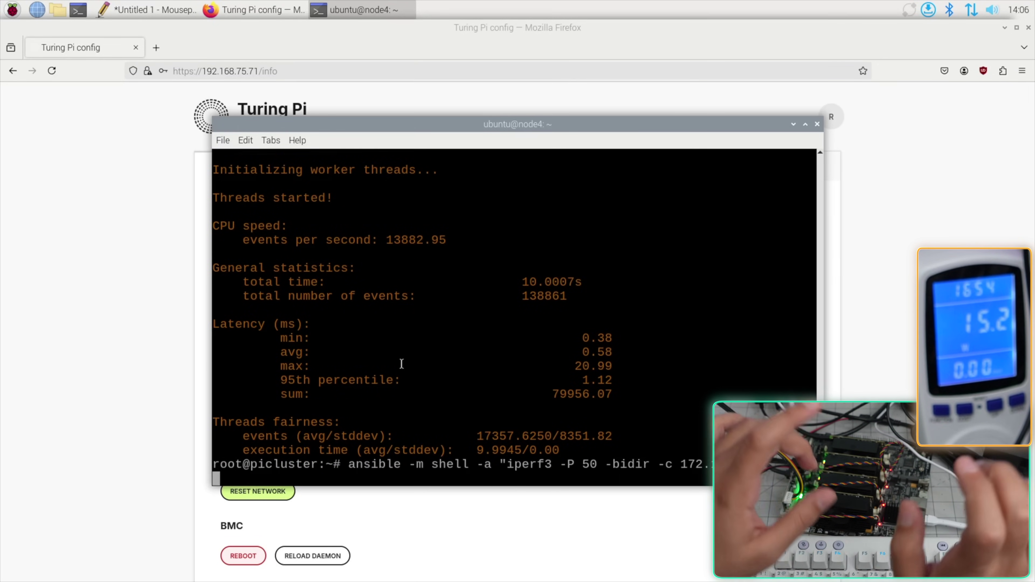
pyautogui.press('Return')
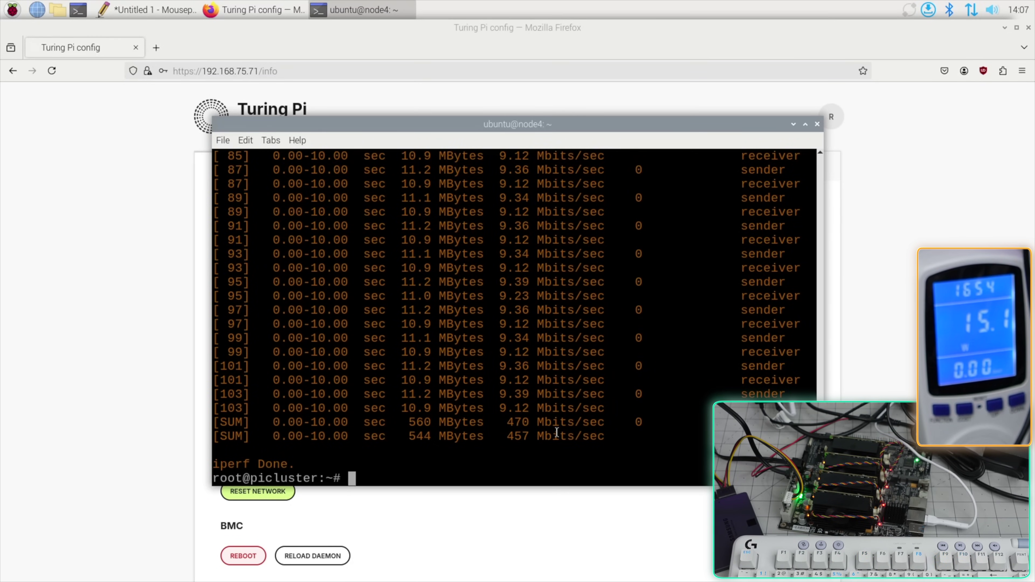
pyautogui.hotkey('ctrl', 'alt', 't')
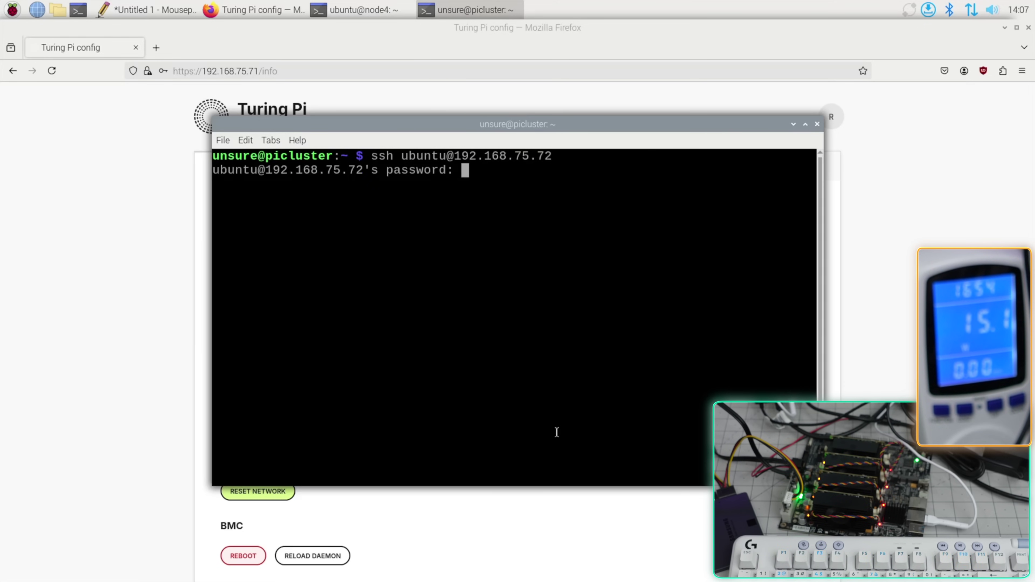
# Log in to node1 at 192.168.75.72 over SSH, switch to root, and run neofetch
pyautogui.press('Return')
pyautogui.write('sudo -i')
pyautogui.press('Return')
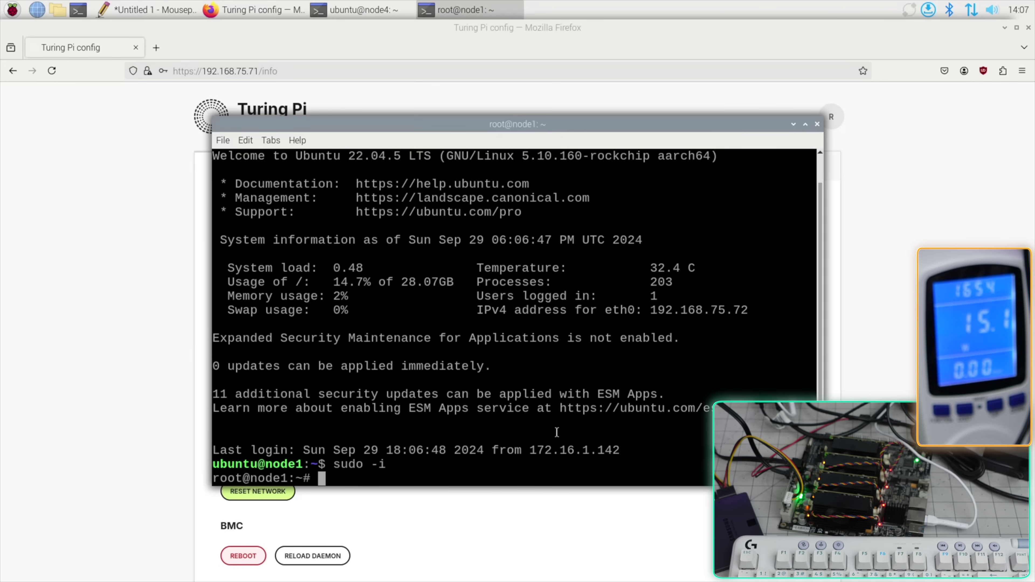
pyautogui.write('neofetch')
pyautogui.press('Return')
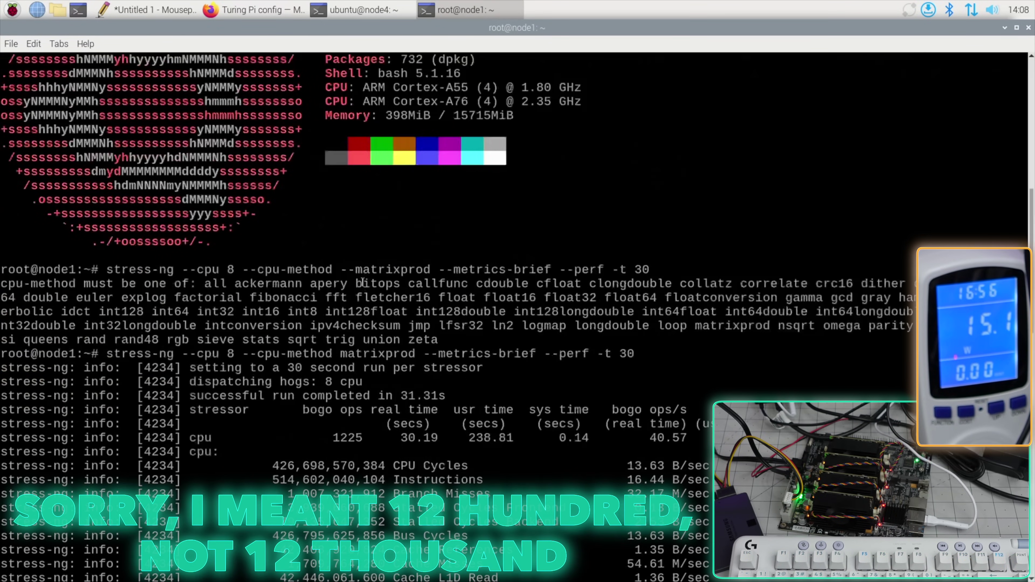
# Run iperf3 from node1 (about 469/456 Mbits/sec), then bring up the Turing Pi page in Firefox
pyautogui.write('iperf')
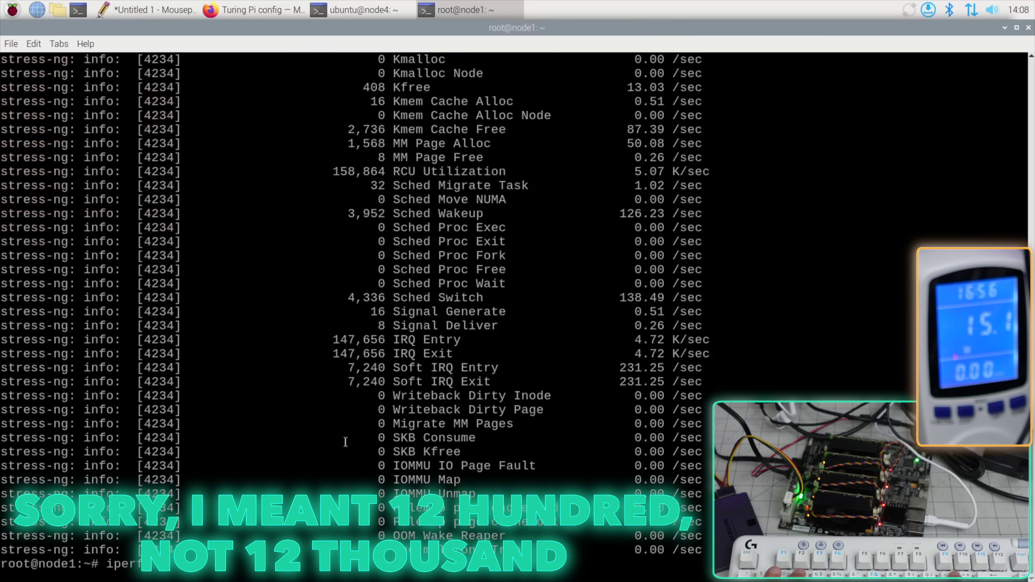
pyautogui.write('3')
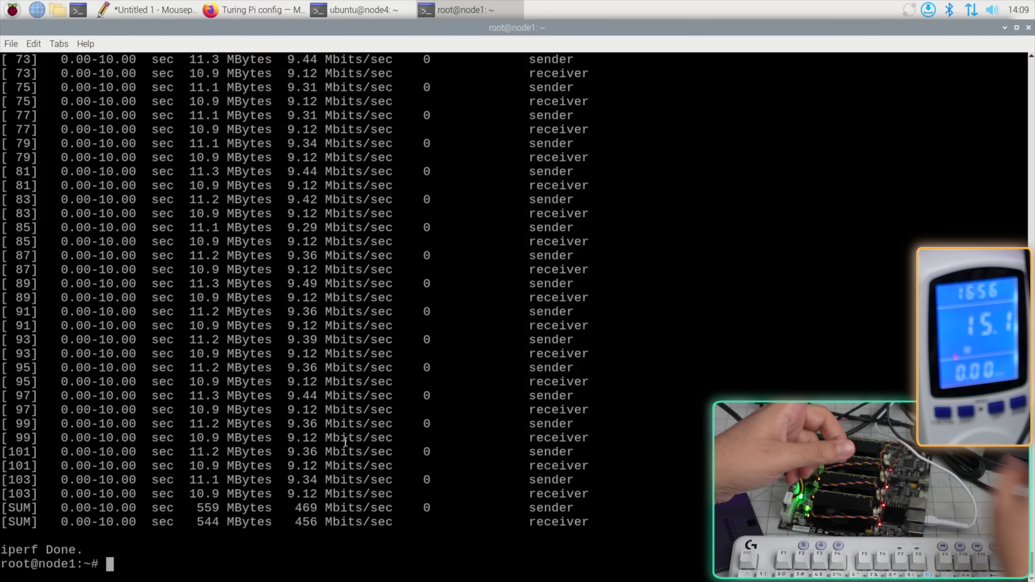
pyautogui.click(242, 12)
pyautogui.click(660, 176)
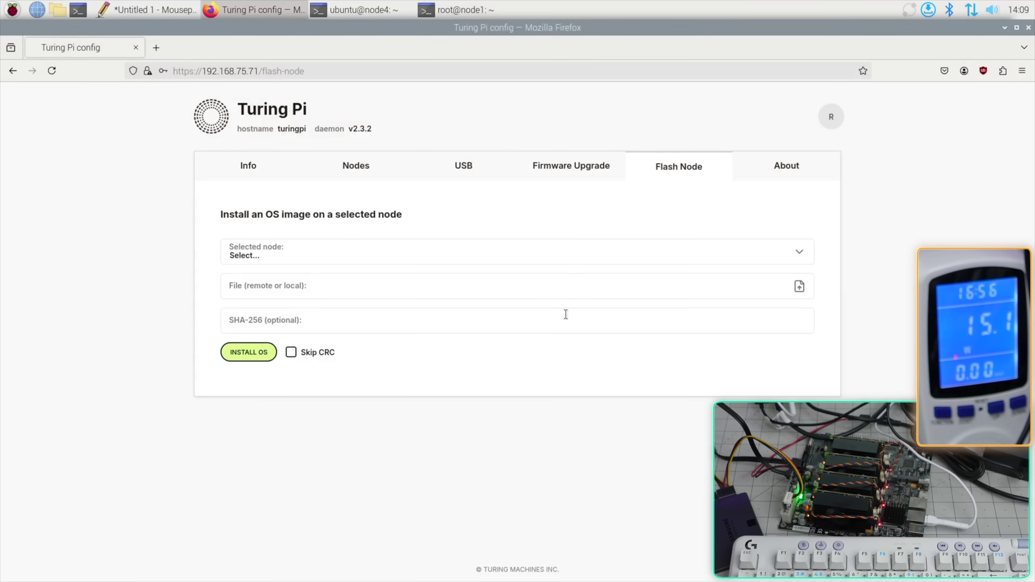
pyautogui.hotkey('alt', 'Tab')
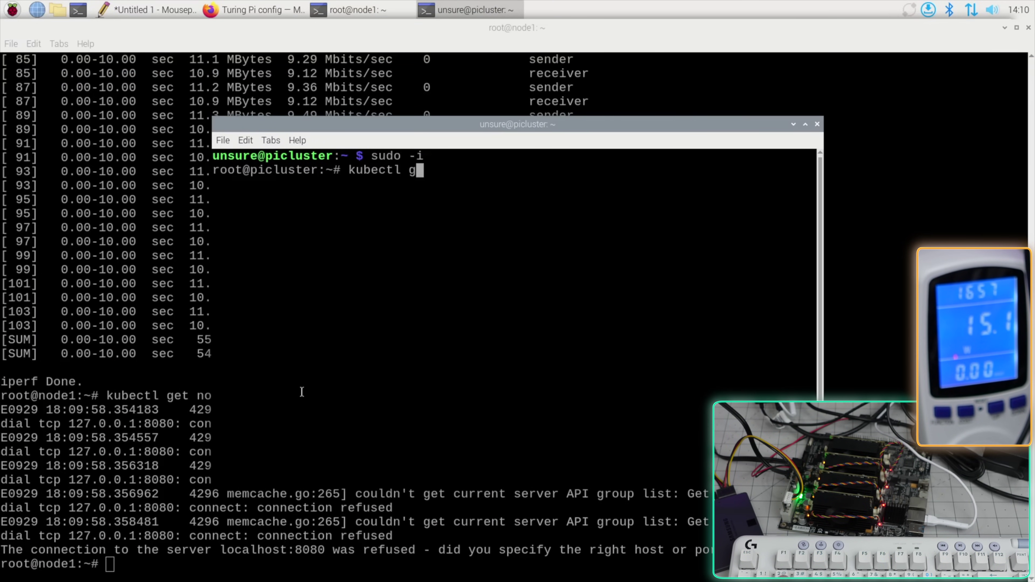
# As root on picluster, run kubectl get nodes to show node1–node4 and picluster Ready
pyautogui.write('s')
pyautogui.press('Return')
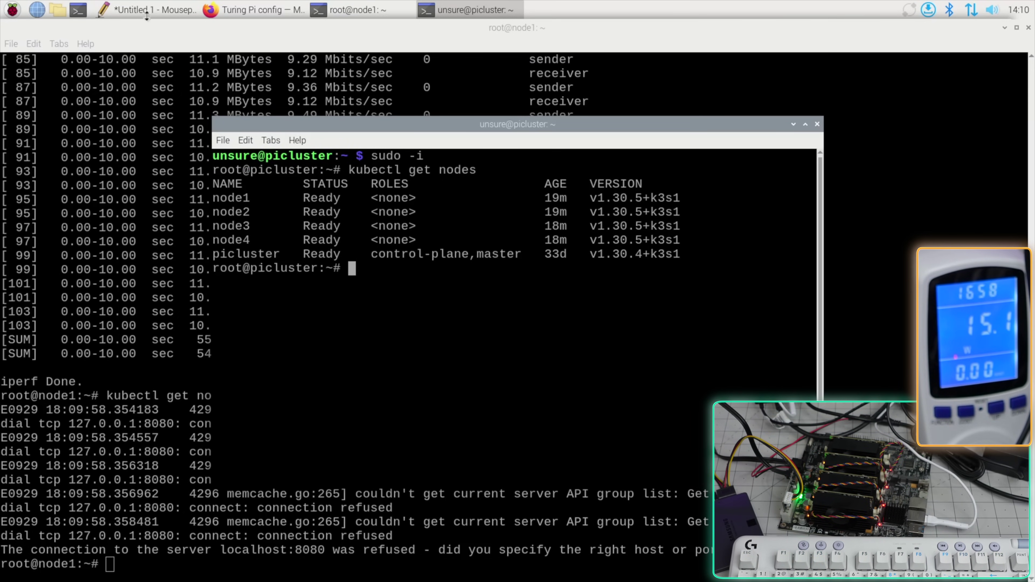
pyautogui.click(156, 15)
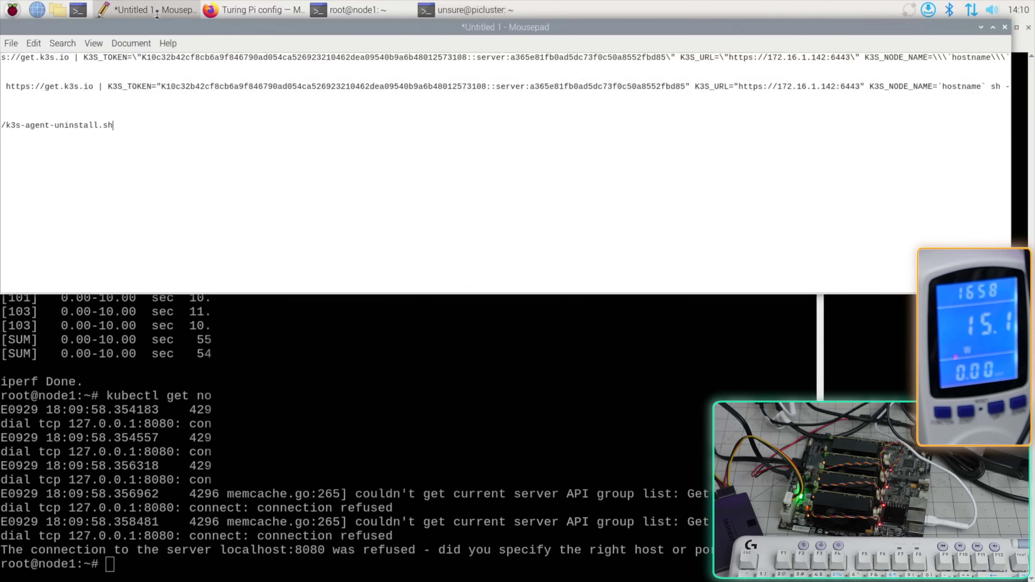
pyautogui.tripleClick(131, 89)
pyautogui.press('Left')
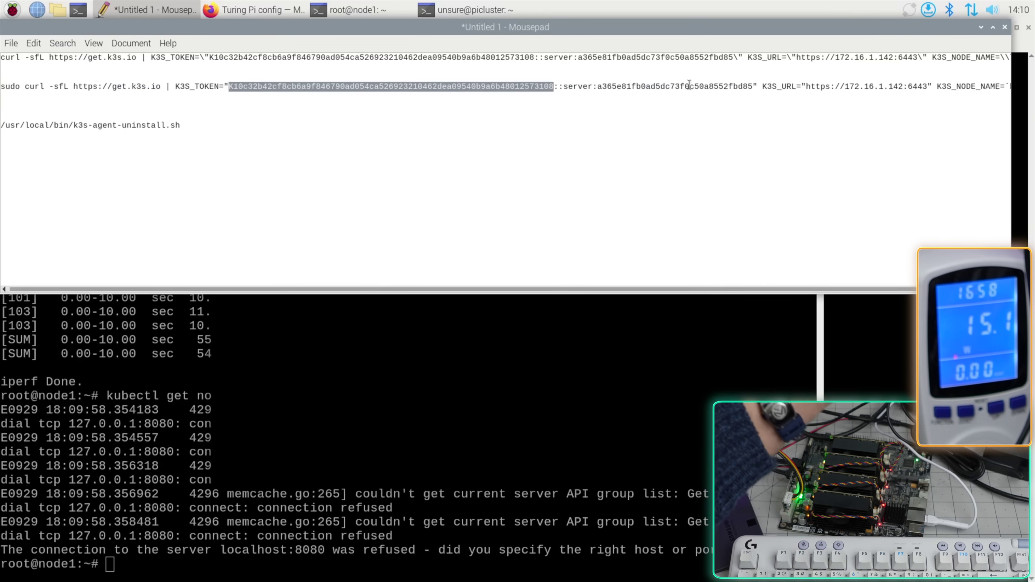
pyautogui.hscroll(2, 553, 291)
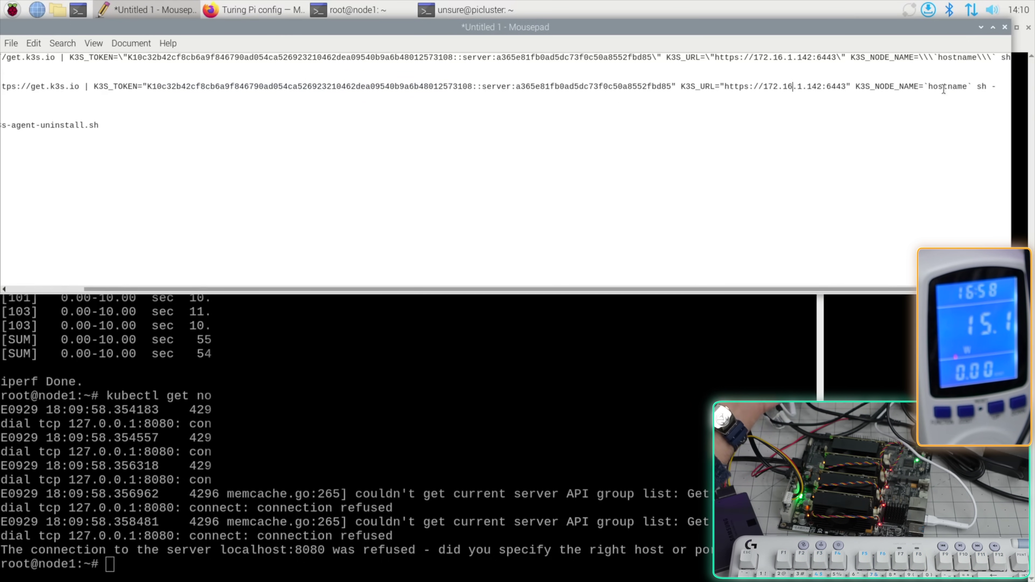
pyautogui.hotkey('alt', 'Tab')
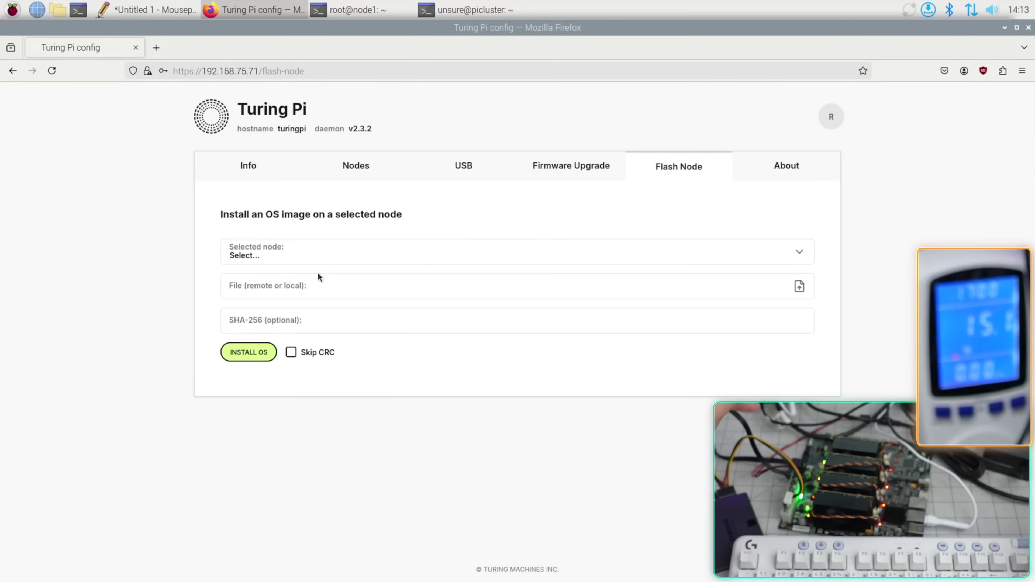
# Browse the BMC's Info, Nodes and Flash Node pages, then return to the node1 root terminal
pyautogui.click(243, 166)
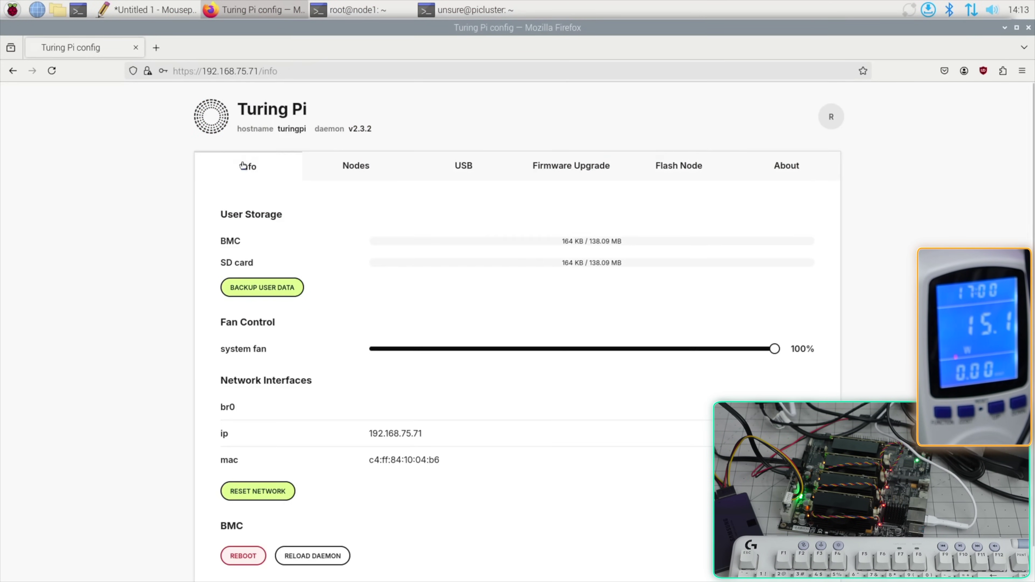
pyautogui.click(318, 175)
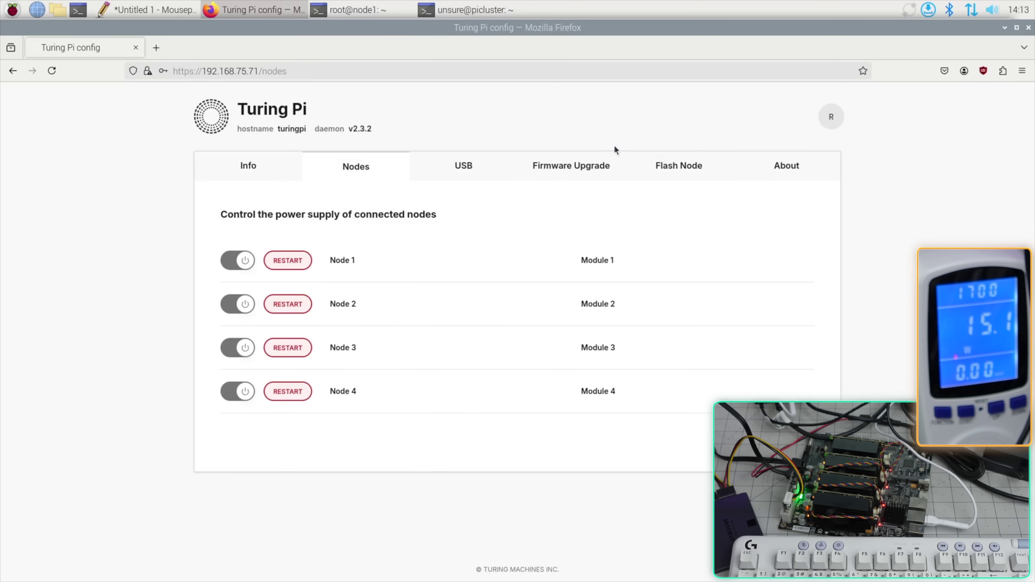
pyautogui.click(666, 163)
pyautogui.click(346, 10)
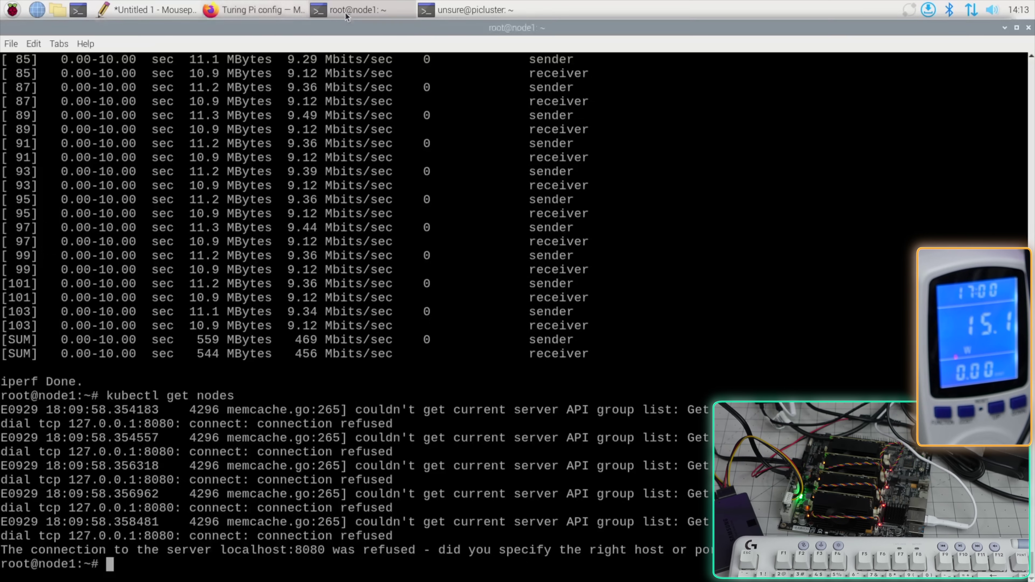